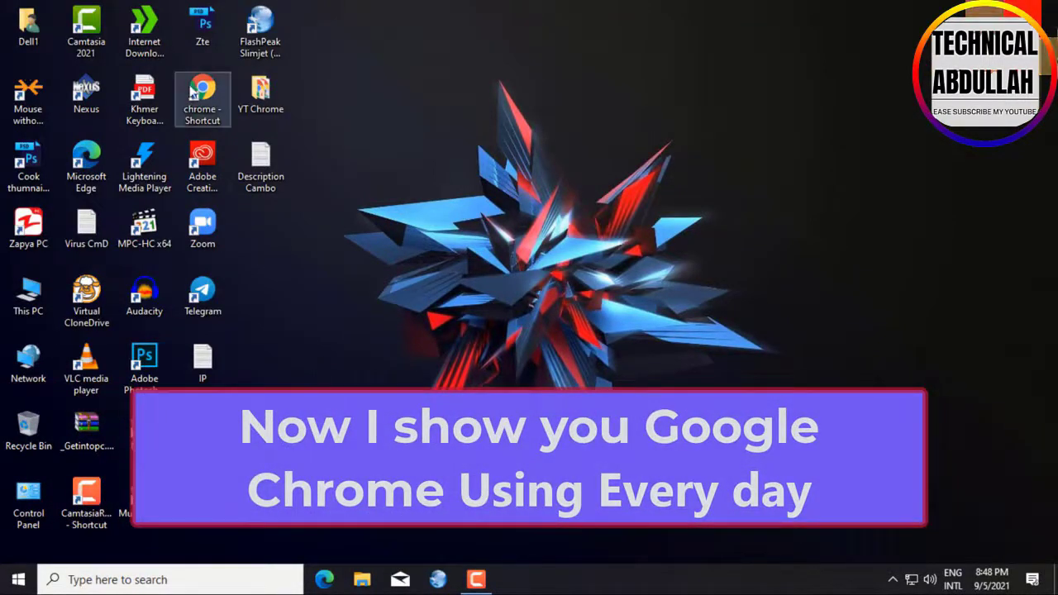
Launch Chrome from its desktop shortcut and pick a profile
{"action": "right_click", "coordinate": [203, 103]}
{"action": "left_click", "coordinate": [234, 109]}
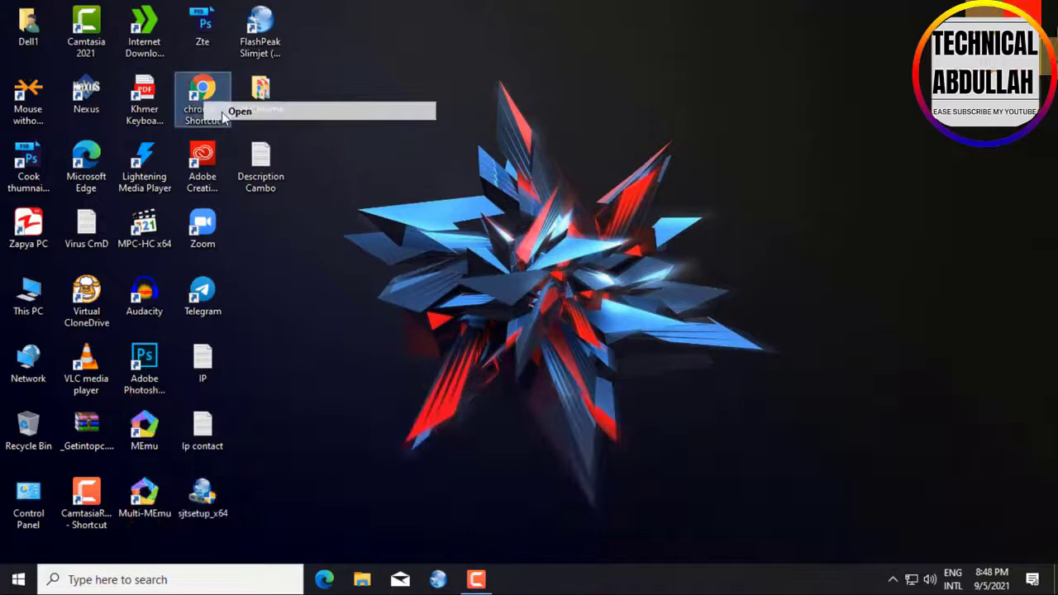
{"action": "left_click", "coordinate": [463, 256]}
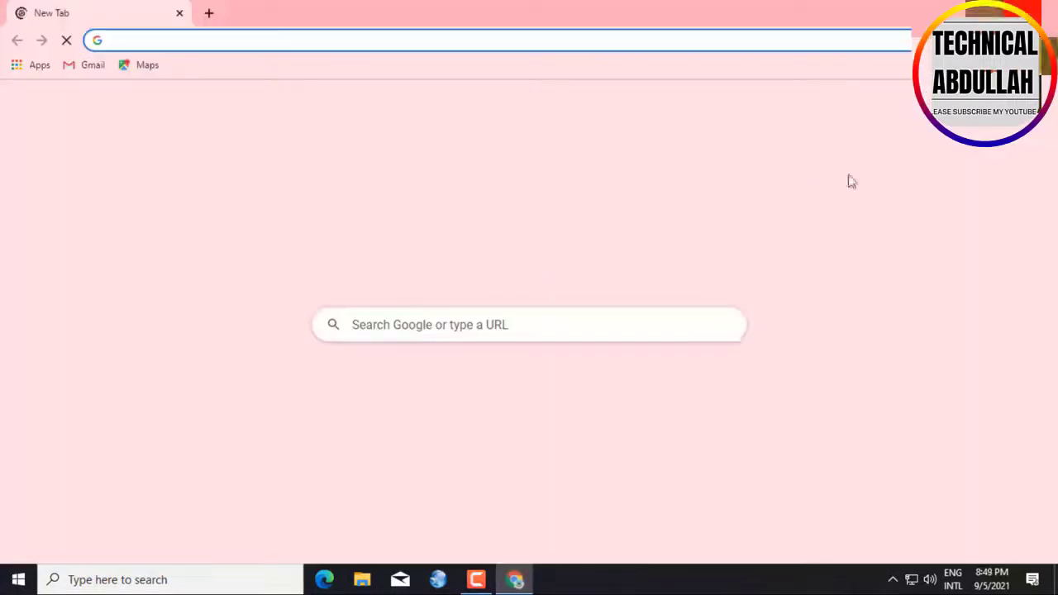
Open About Google Chrome and highlight the up-to-date Version 93.0.4577.63 lines
{"action": "left_click", "coordinate": [1044, 40]}
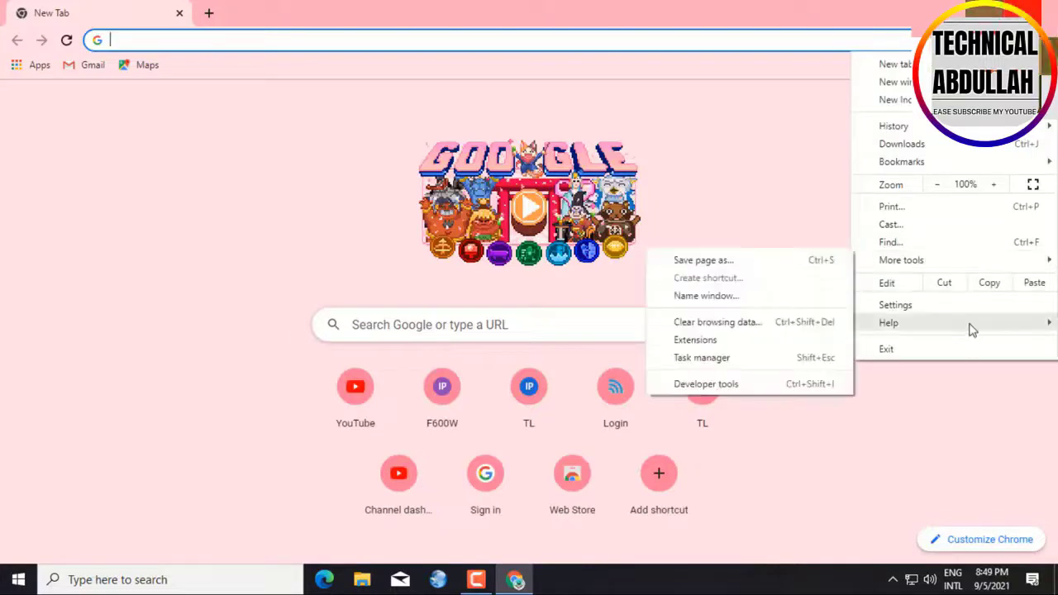
{"action": "mouse_move", "coordinate": [968, 325]}
{"action": "left_click", "coordinate": [772, 324]}
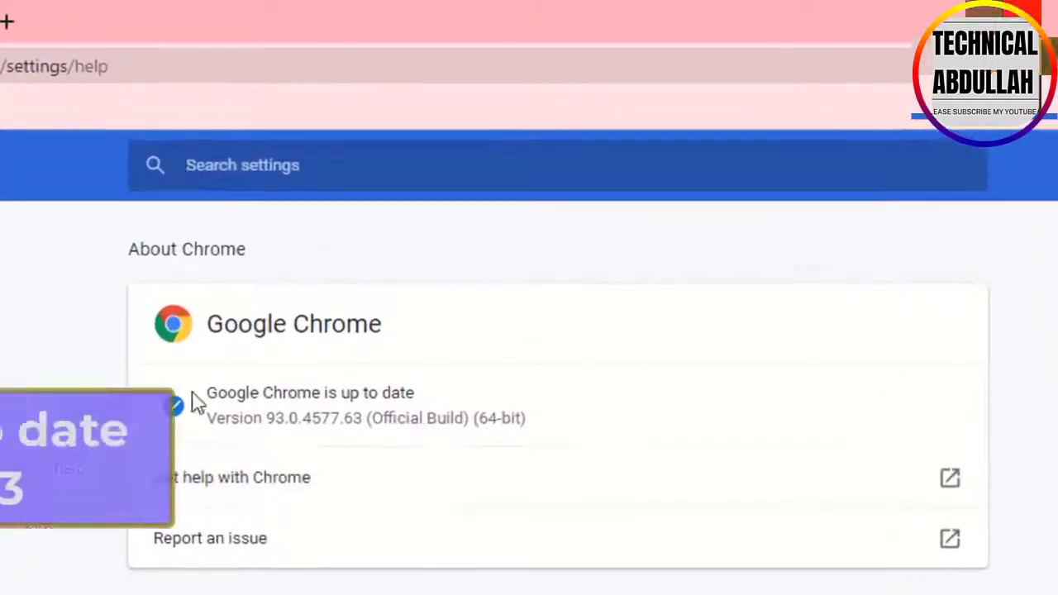
{"action": "left_click_drag", "start_coordinate": [207, 392], "coordinate": [548, 437]}
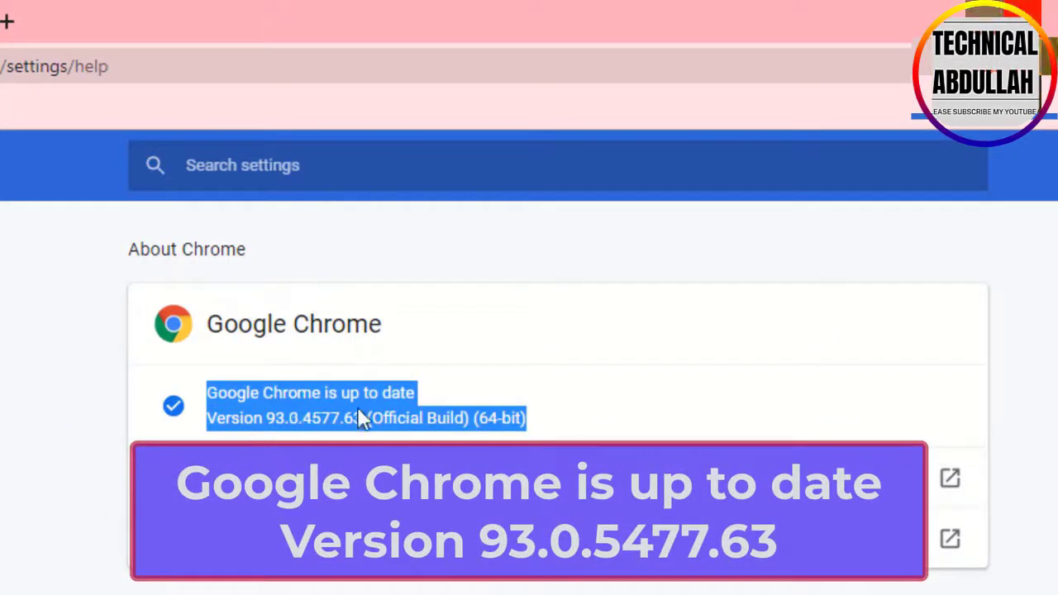
{"action": "left_click", "coordinate": [686, 401]}
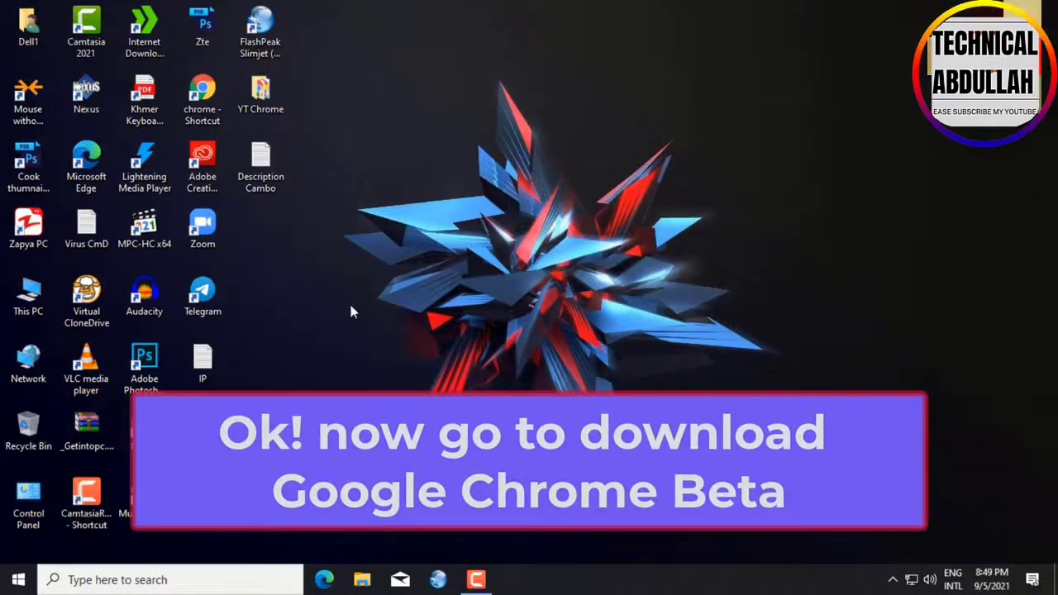
Relaunch Chrome from the desktop shortcut and choose the profile
{"action": "right_click", "coordinate": [212, 117]}
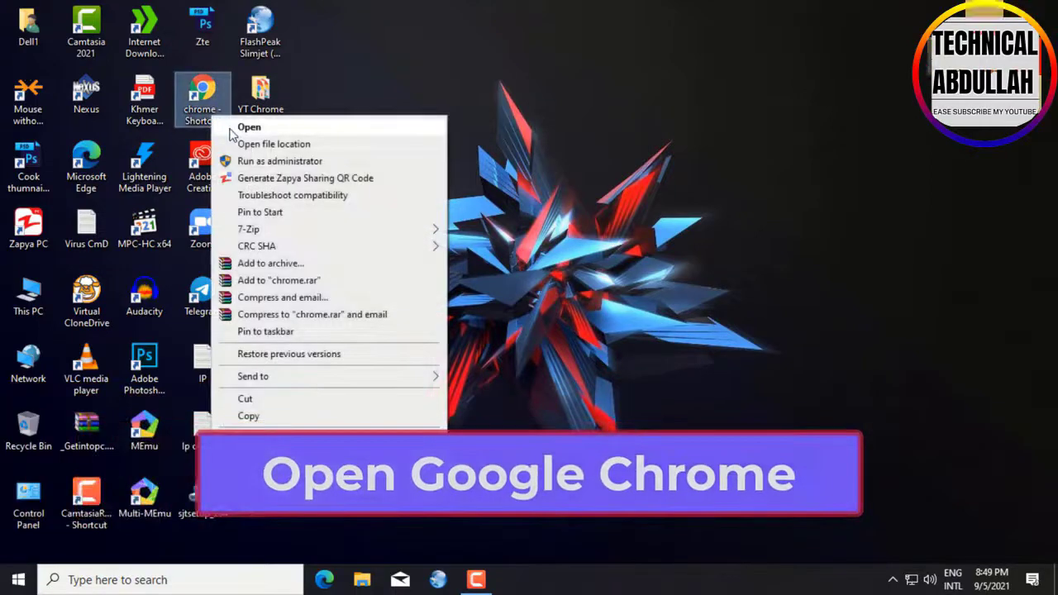
{"action": "left_click", "coordinate": [250, 127]}
{"action": "left_click", "coordinate": [430, 289]}
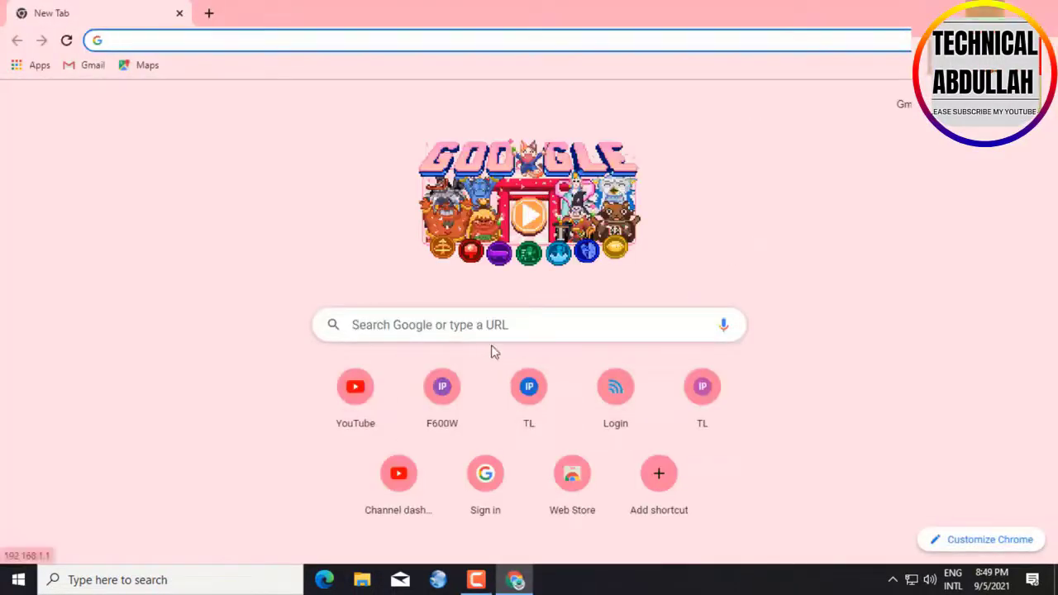
Search Google for 'google chrome'
{"action": "left_click", "coordinate": [448, 331]}
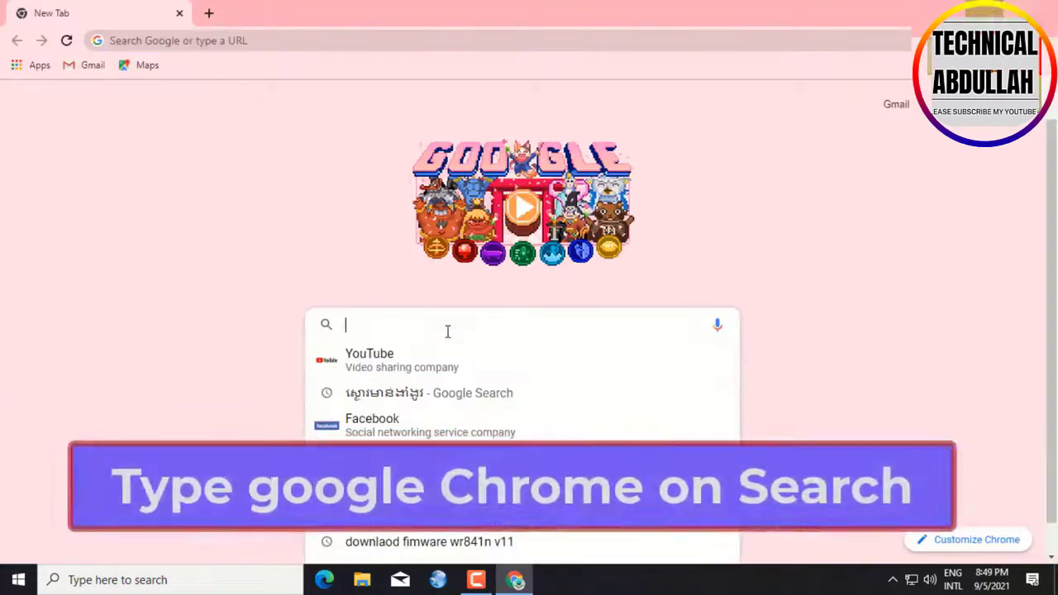
{"action": "type", "text": "goo"}
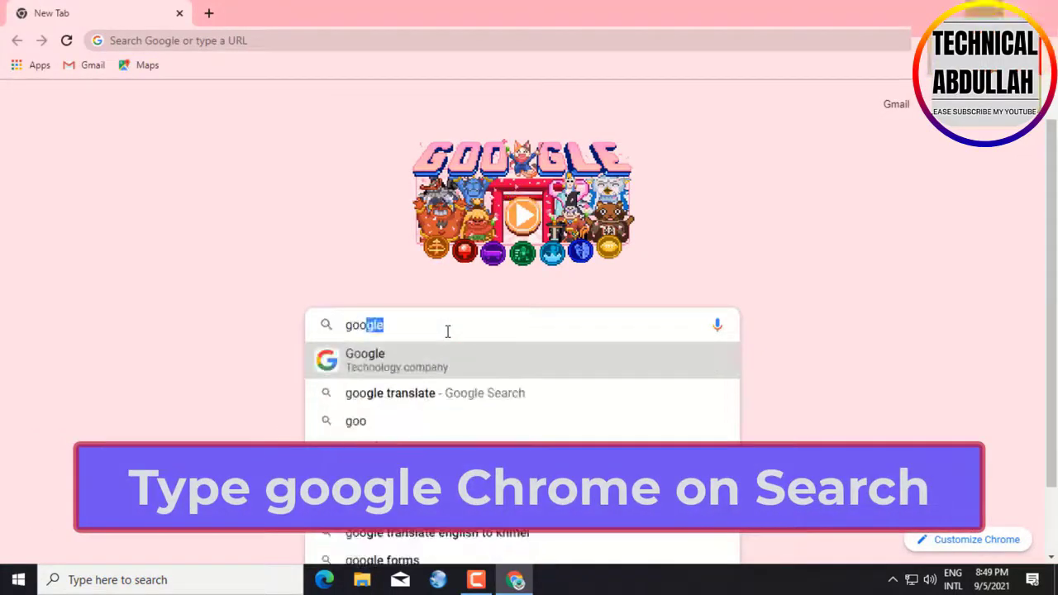
{"action": "type", "text": "gle chrome"}
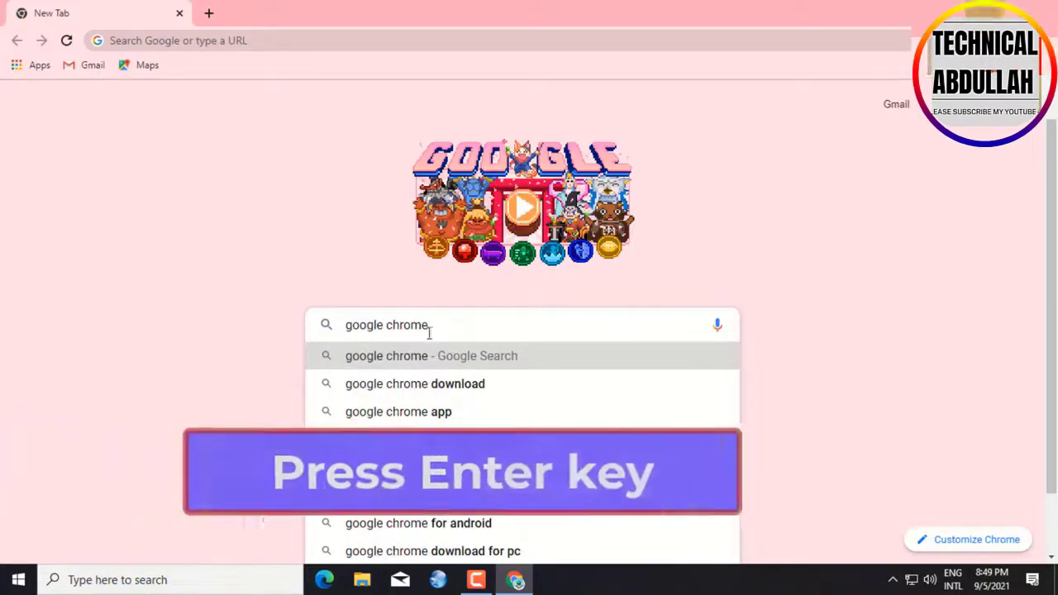
{"action": "left_click_drag", "start_coordinate": [444, 332], "coordinate": [291, 334]}
{"action": "key", "text": "Return"}
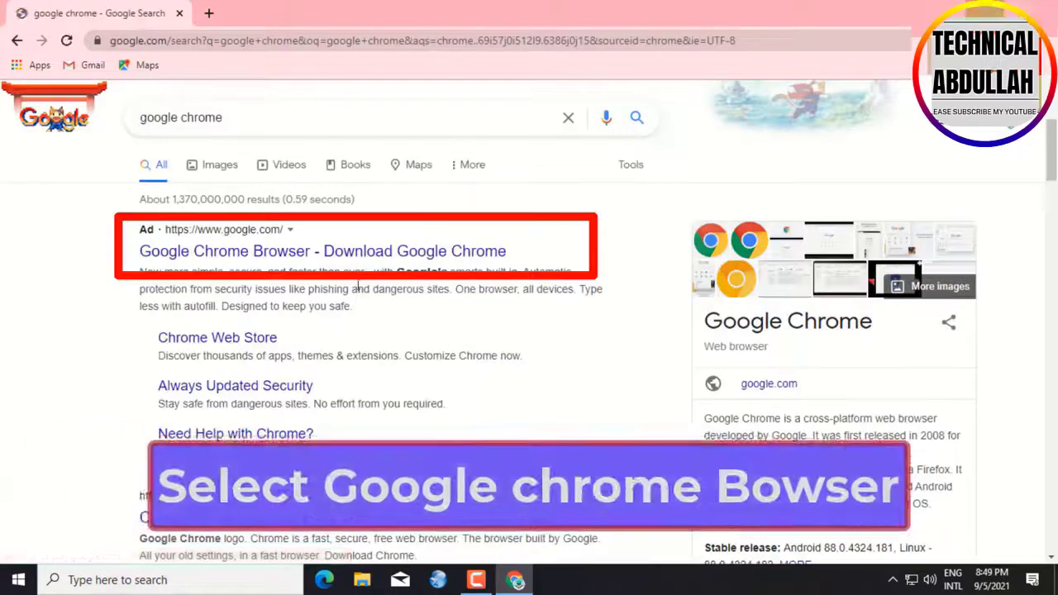
Open the 'Google Chrome Browser - Download Google Chrome' result and scroll to the Chrome Beta card
{"action": "left_click", "coordinate": [188, 259]}
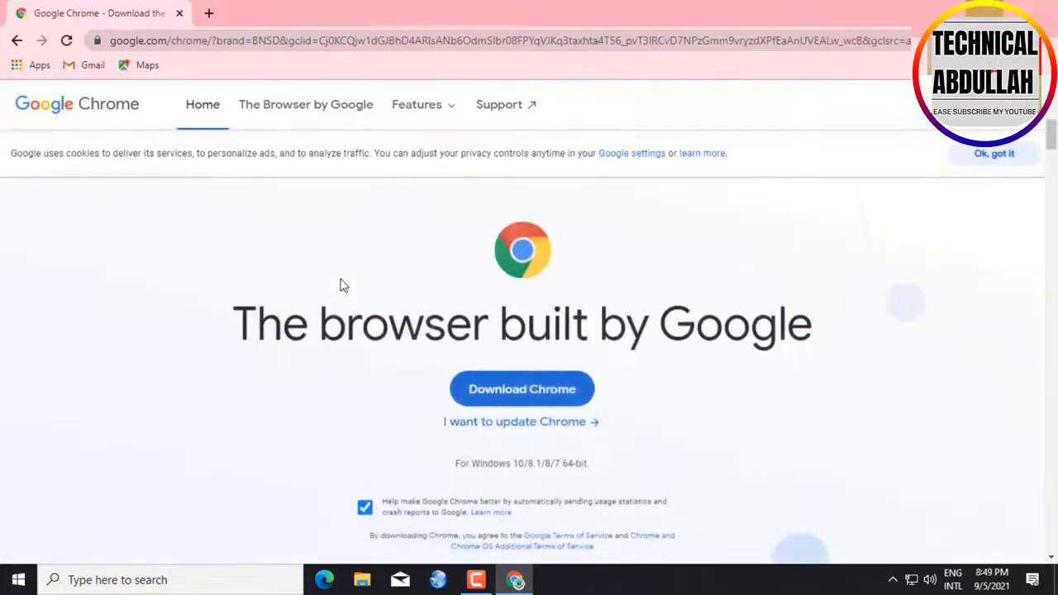
{"action": "scroll", "coordinate": [604, 332], "scroll_direction": "down", "scroll_amount": 1}
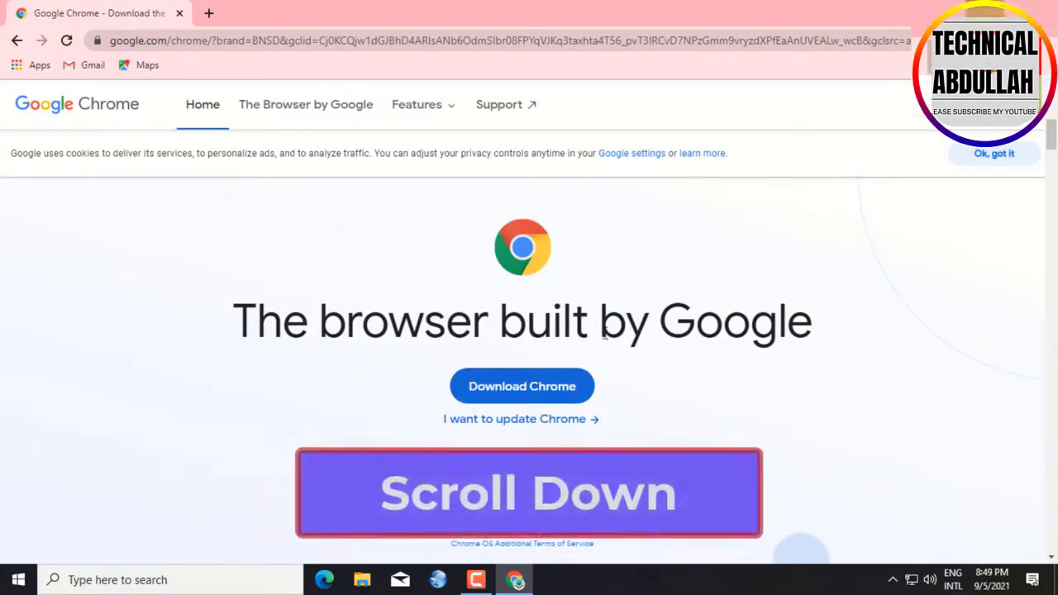
{"action": "scroll", "coordinate": [559, 367], "scroll_direction": "down", "scroll_amount": 8}
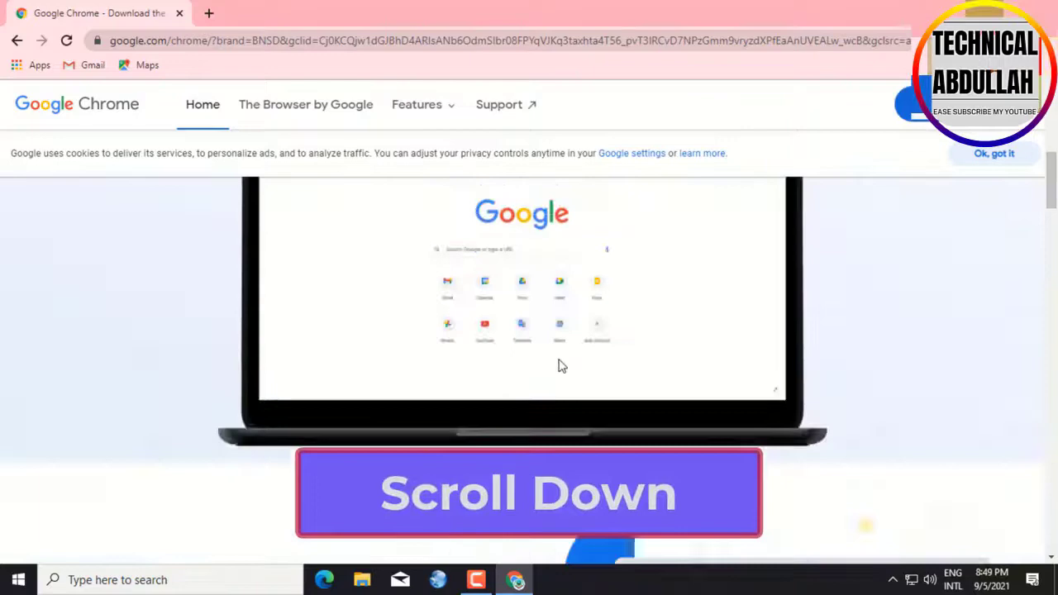
{"action": "scroll", "coordinate": [559, 366], "scroll_direction": "down", "scroll_amount": 10}
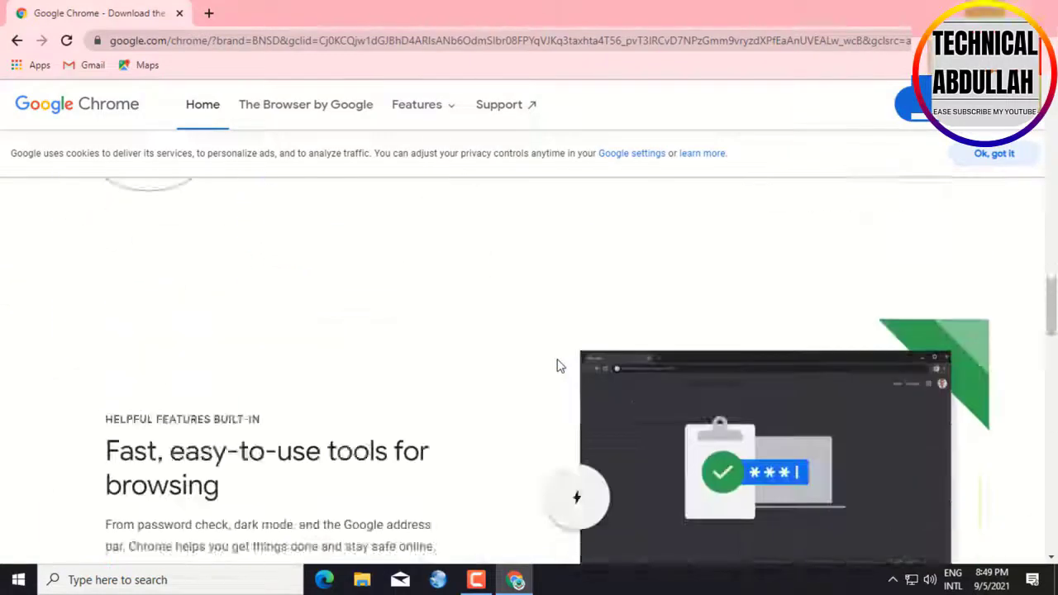
{"action": "scroll", "coordinate": [559, 366], "scroll_direction": "down", "scroll_amount": 10}
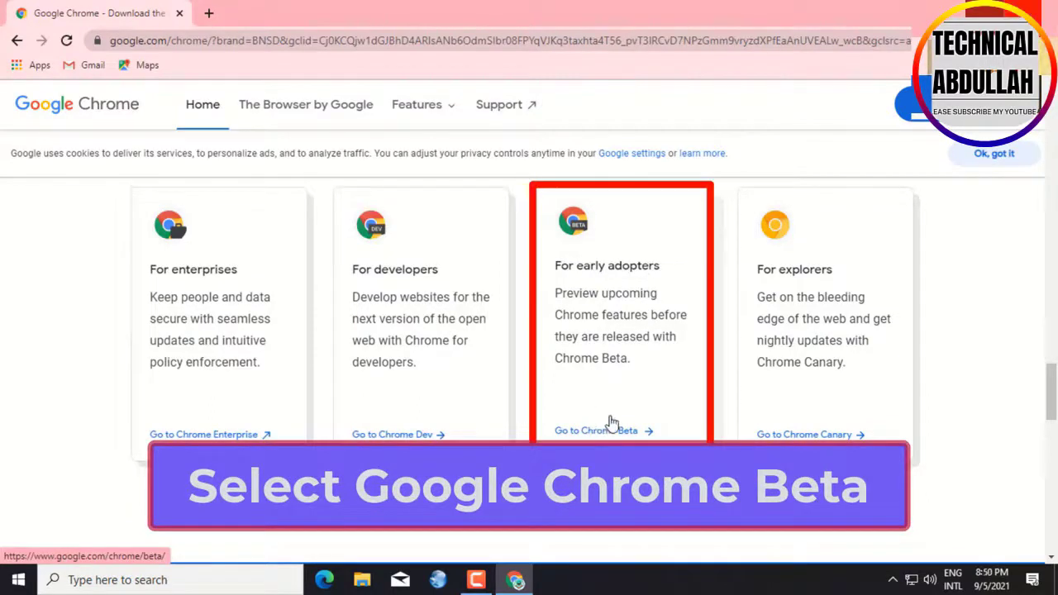
Open the Chrome Beta page and download ChromeSetup_3.exe (1.27 MB) to Downloads\Programs
{"action": "left_click", "coordinate": [612, 423]}
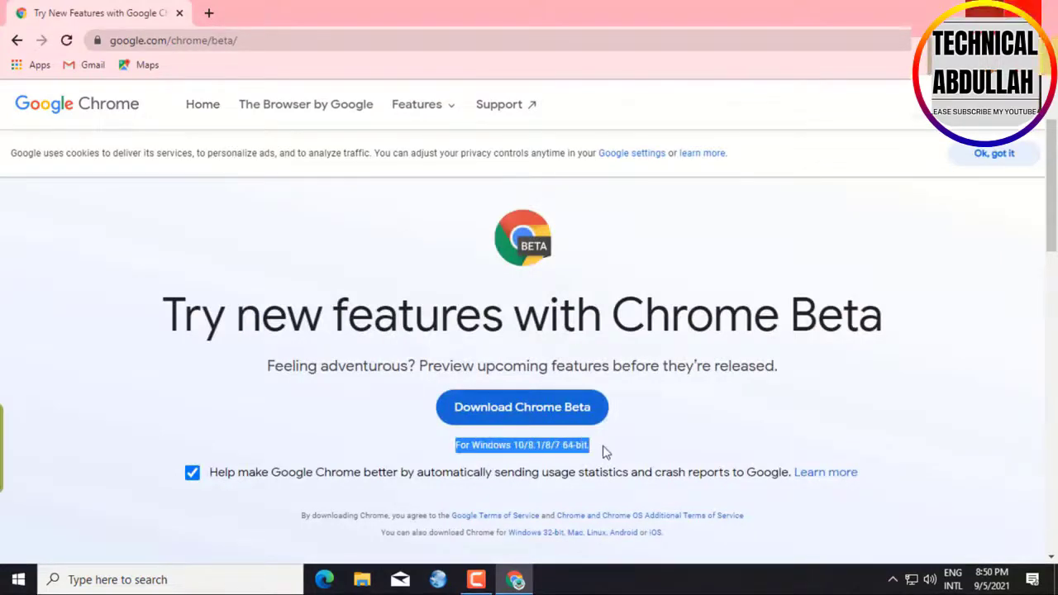
{"action": "left_click", "coordinate": [515, 410]}
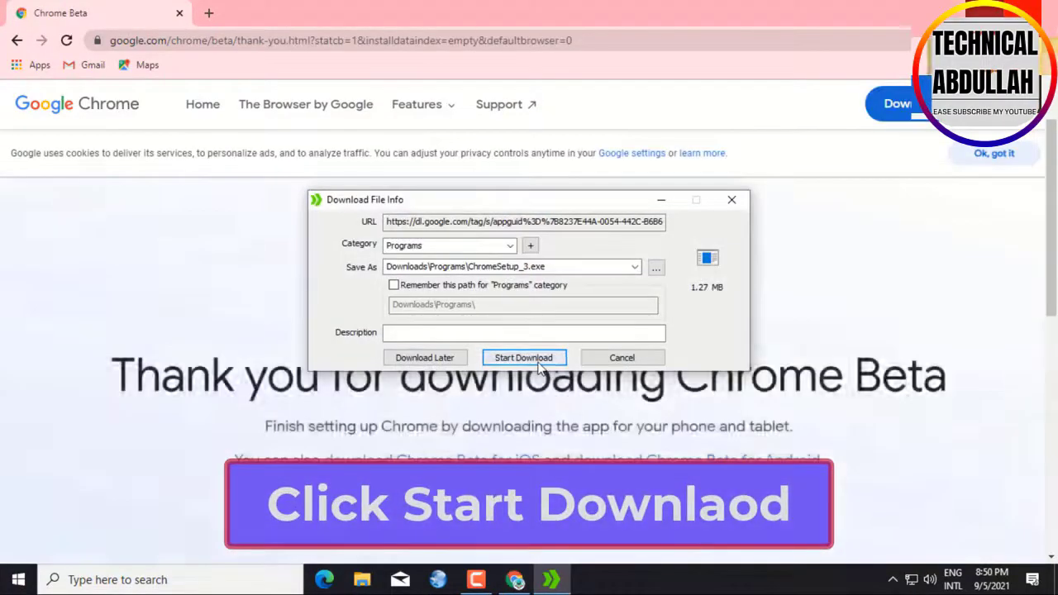
{"action": "left_click", "coordinate": [536, 361]}
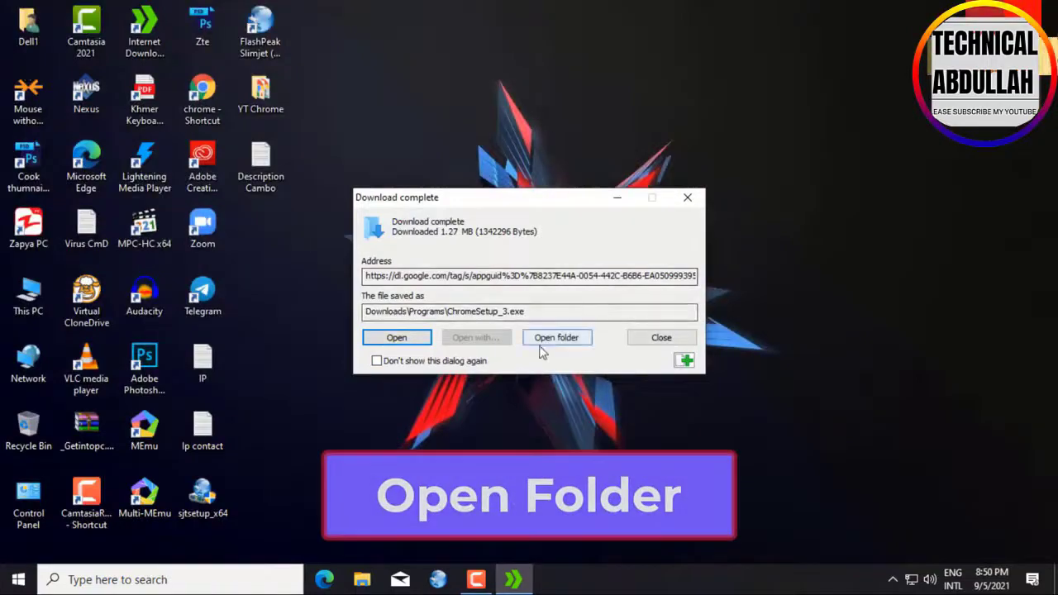
Open the Downloads\Programs folder and run ChromeSetup_3 as administrator to install Chrome Beta
{"action": "left_click", "coordinate": [549, 341]}
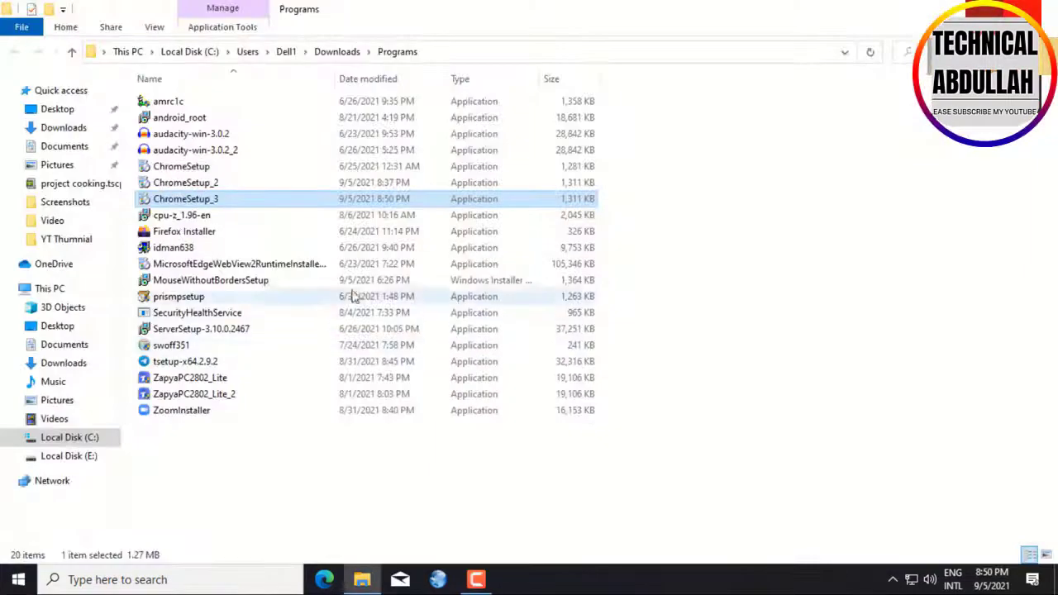
{"action": "right_click", "coordinate": [196, 204]}
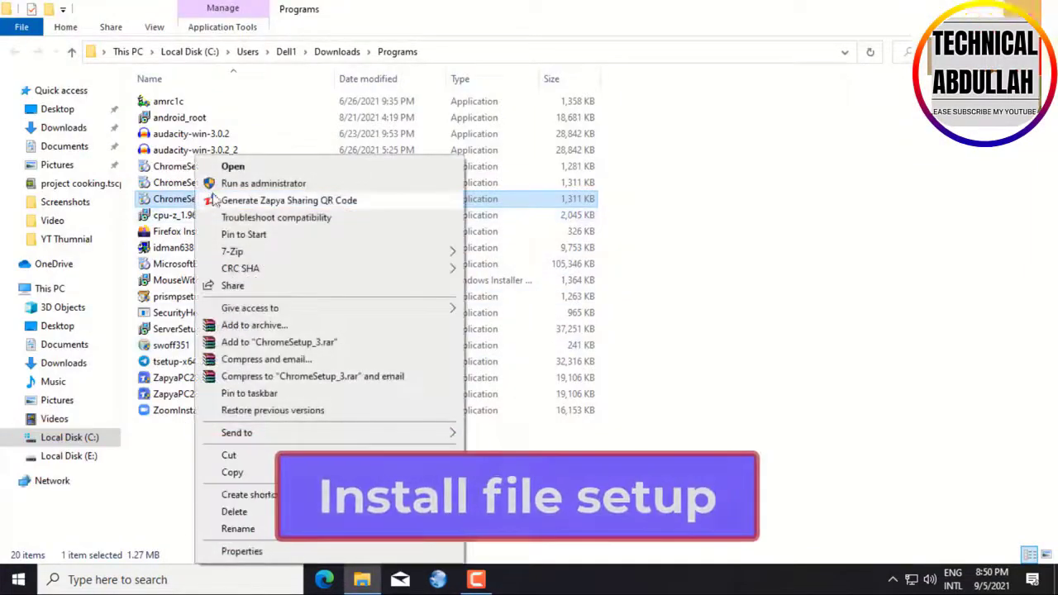
{"action": "left_click", "coordinate": [226, 185]}
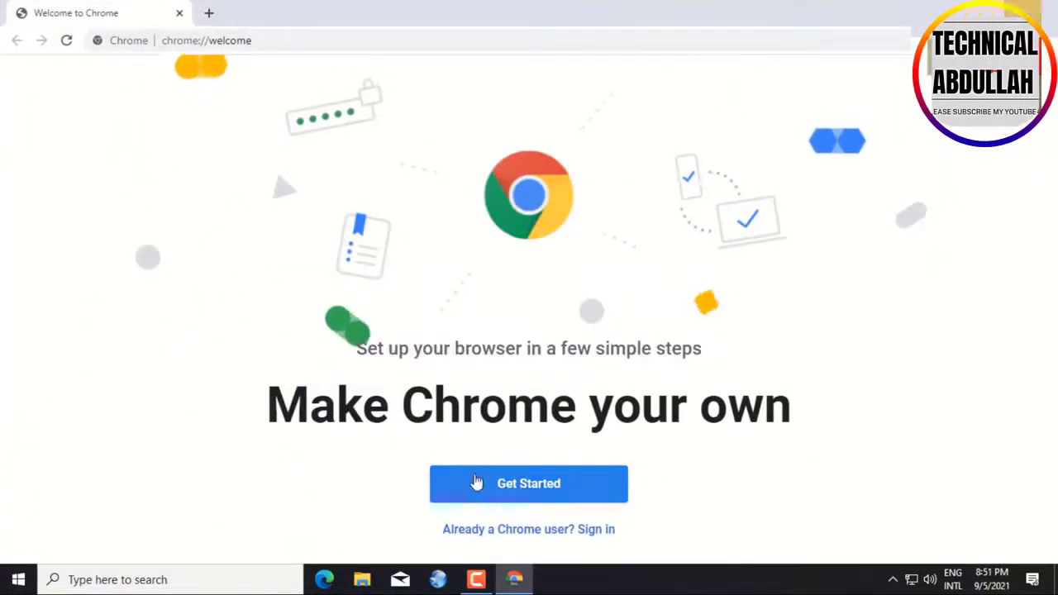
Pass the welcome steps with the default background, skipping default-browser setup and declining sync
{"action": "left_click", "coordinate": [555, 491]}
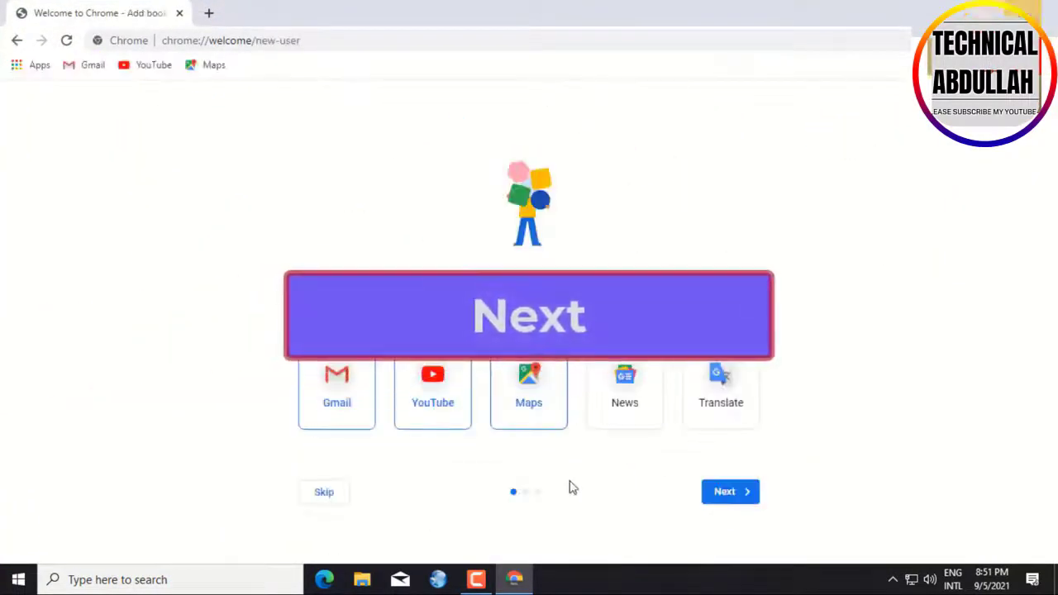
{"action": "left_click", "coordinate": [716, 494]}
{"action": "scroll", "coordinate": [744, 496], "scroll_direction": "down", "scroll_amount": 1}
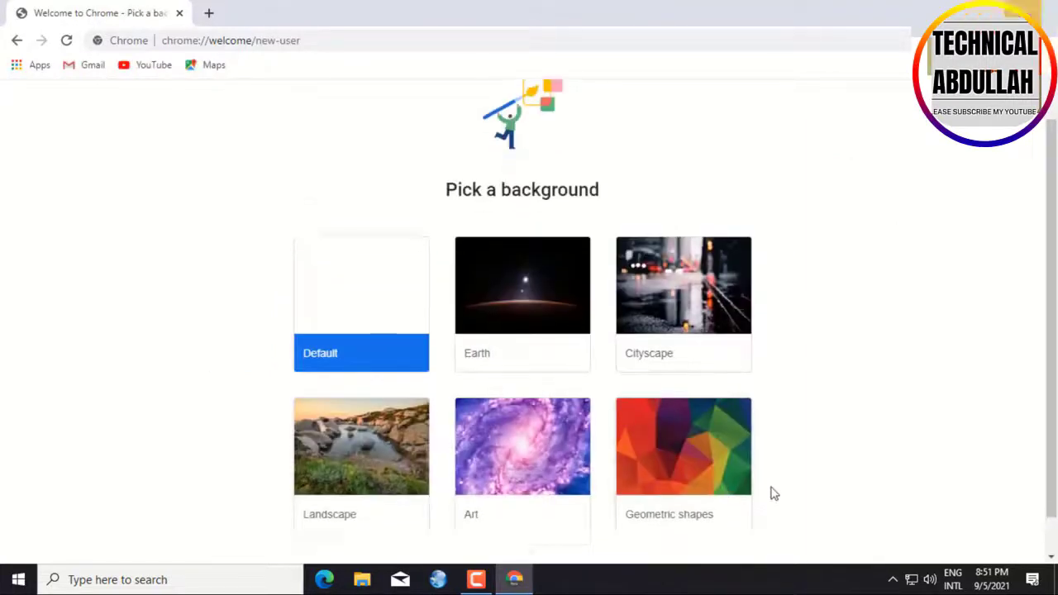
{"action": "left_click", "coordinate": [733, 553]}
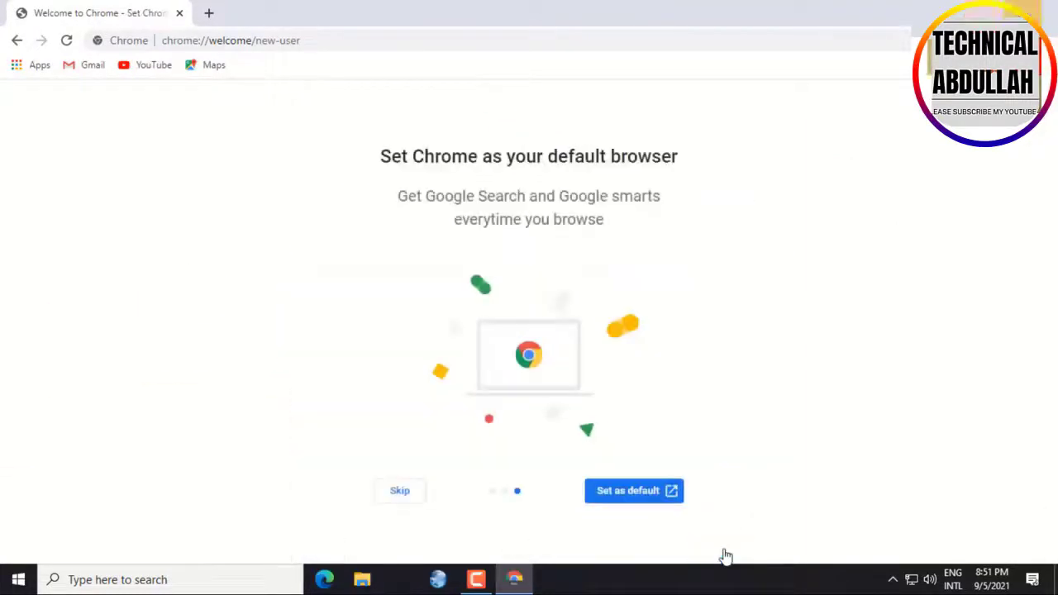
{"action": "left_click", "coordinate": [416, 494]}
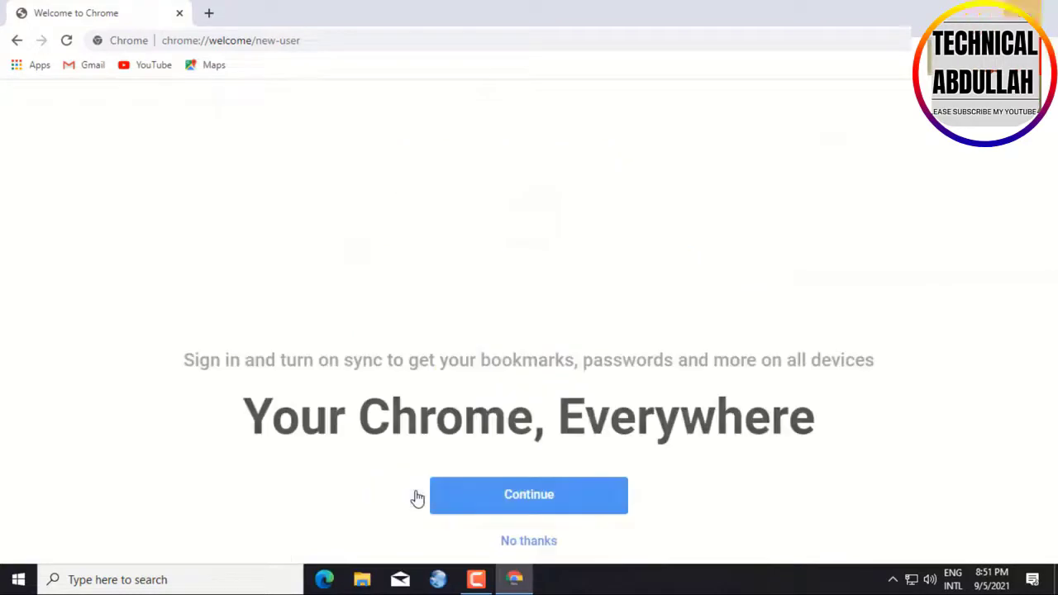
{"action": "left_click", "coordinate": [536, 542]}
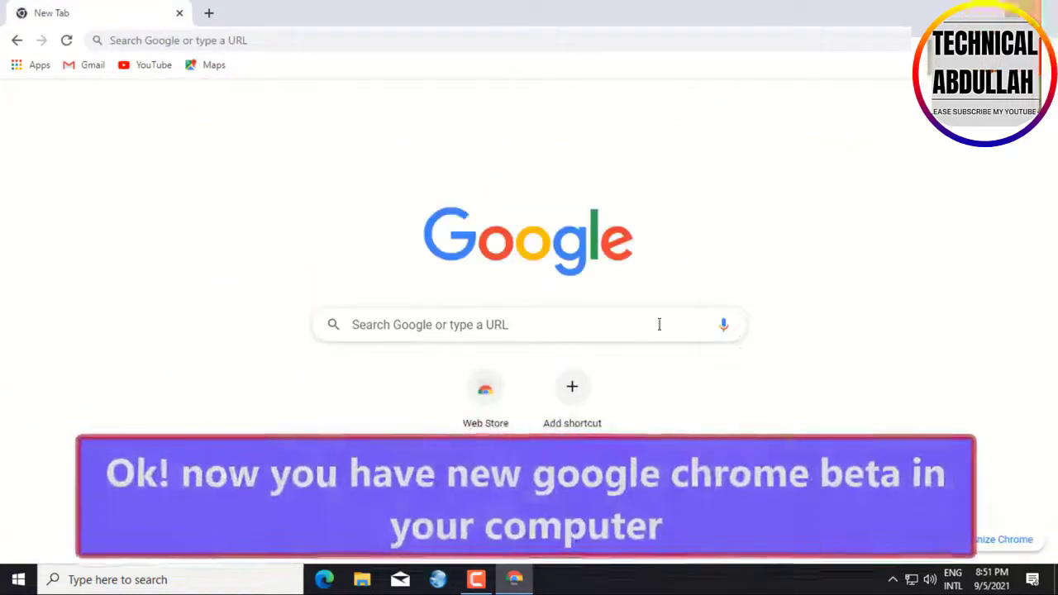
Open About Google Chrome and highlight the up-to-date Version 94.0.4606.31 beta (64-bit) line
{"action": "left_click", "coordinate": [1044, 40]}
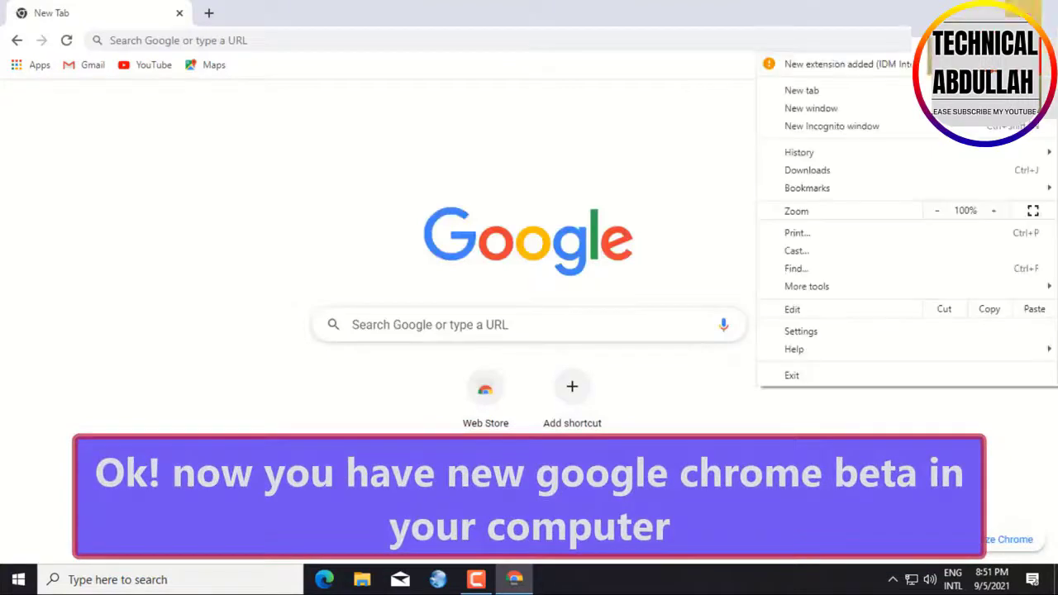
{"action": "mouse_move", "coordinate": [928, 359]}
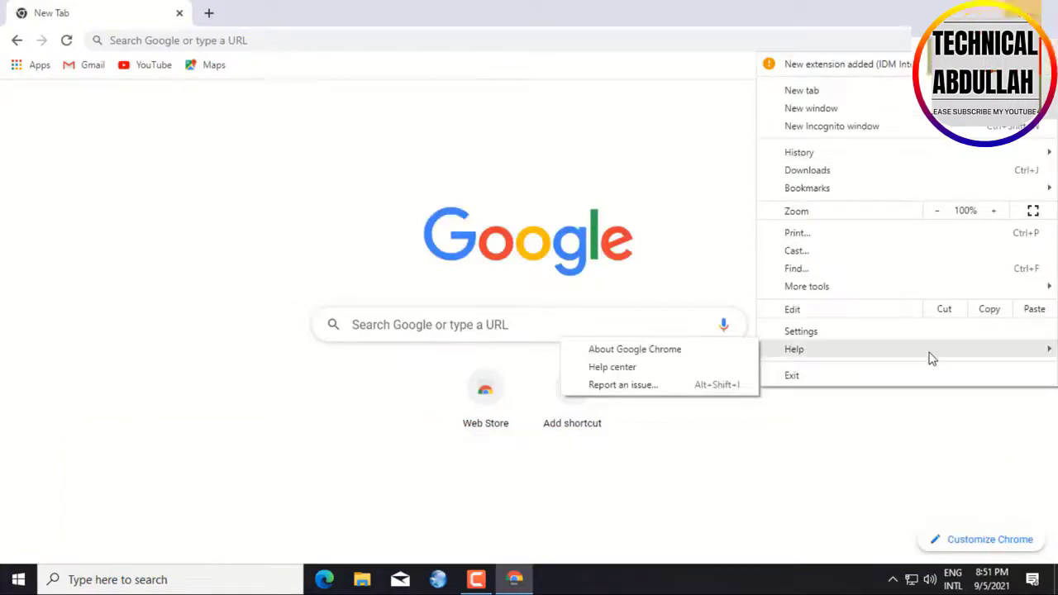
{"action": "left_click", "coordinate": [714, 353]}
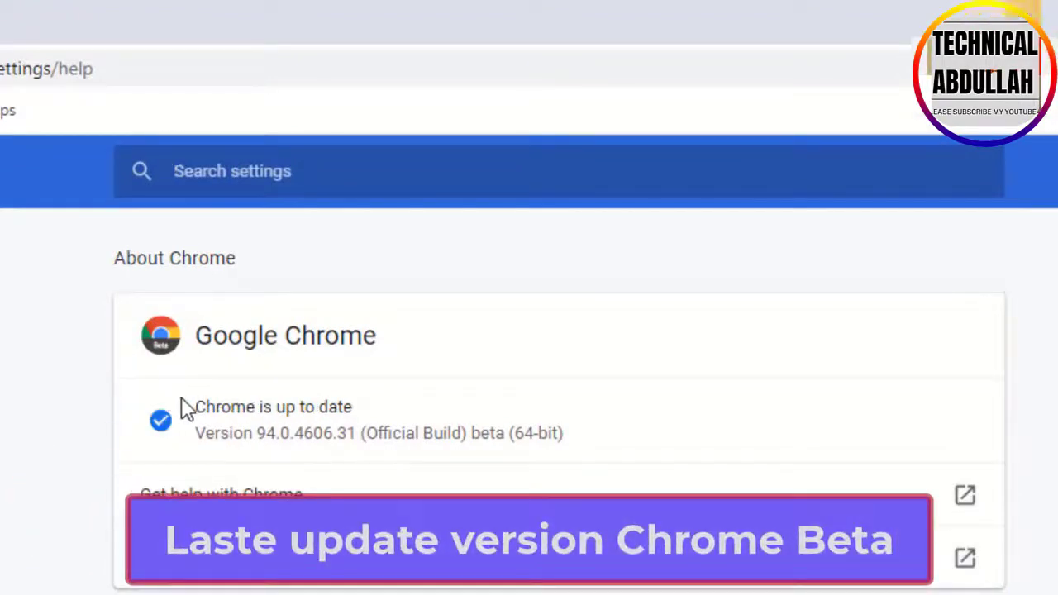
{"action": "left_click_drag", "start_coordinate": [189, 409], "coordinate": [668, 453]}
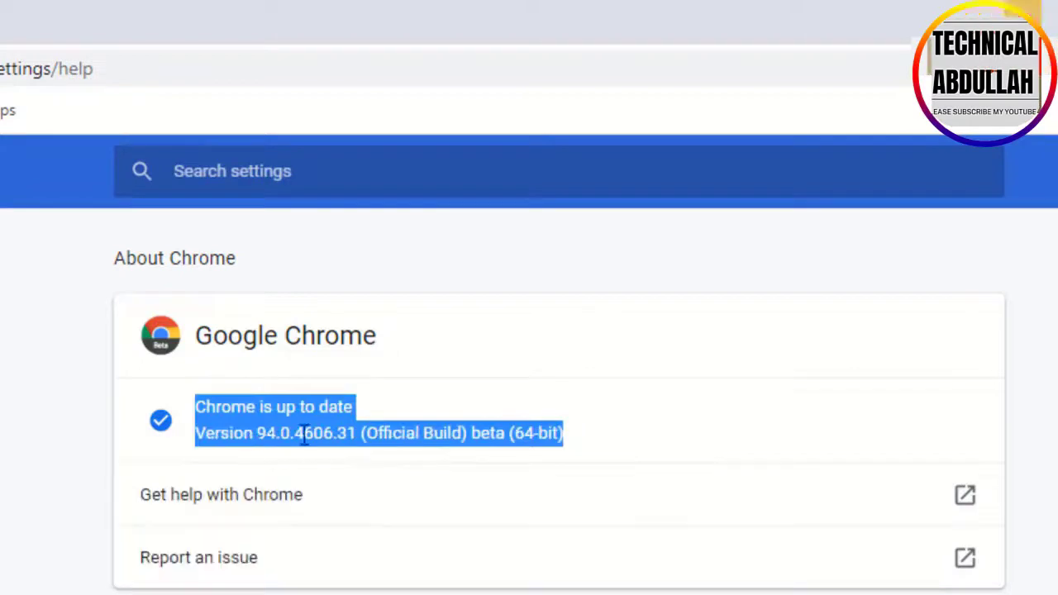
{"action": "left_click", "coordinate": [669, 416]}
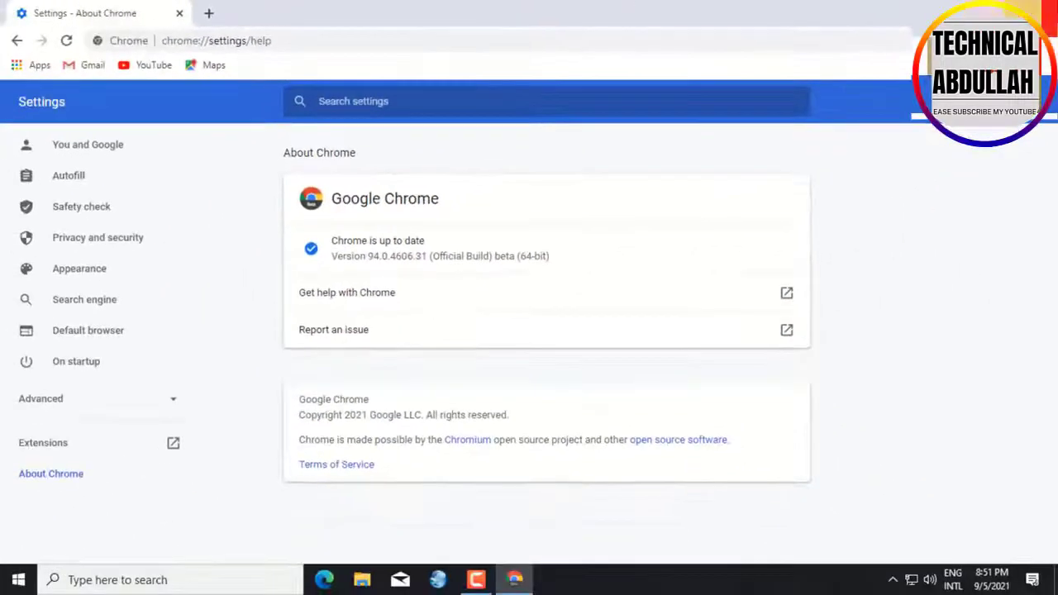
Close Chrome Beta and drag its desktop shortcut beside the Zoom icon
{"action": "key", "text": "alt+F4"}
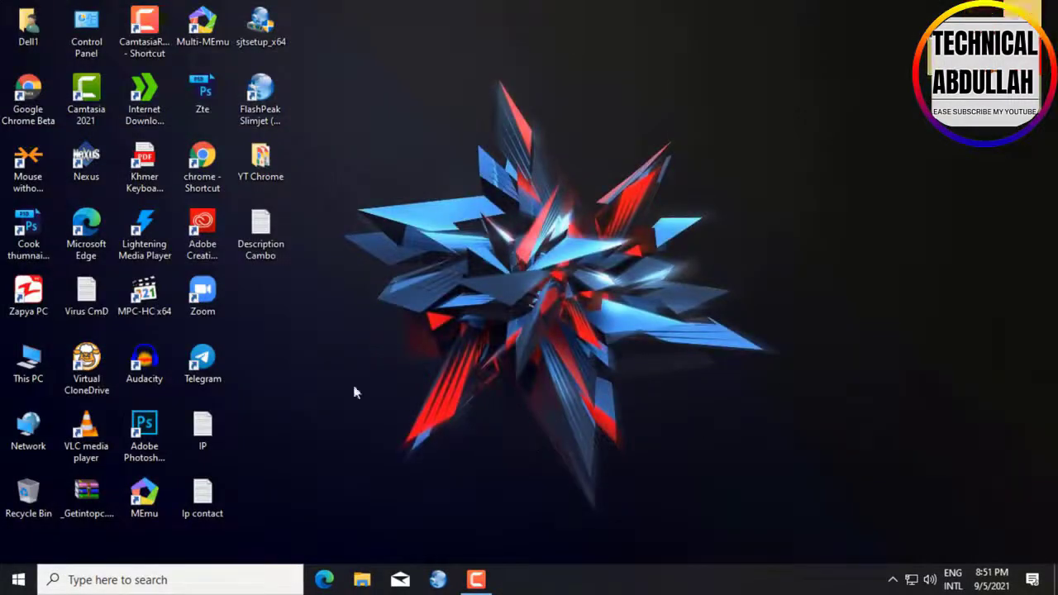
{"action": "left_click_drag", "start_coordinate": [33, 109], "coordinate": [280, 301]}
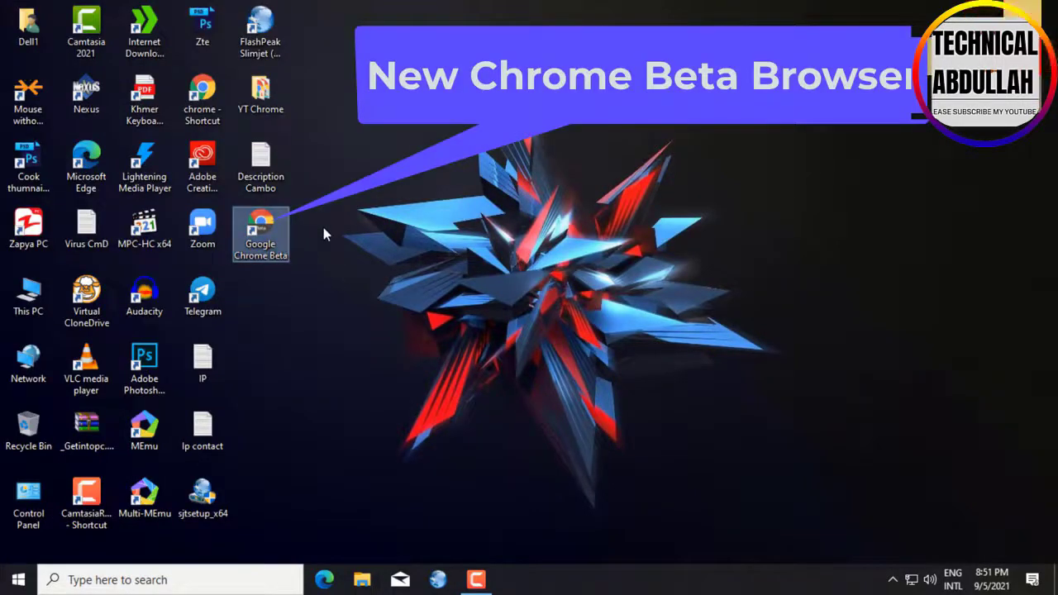
{"action": "left_click", "coordinate": [324, 228]}
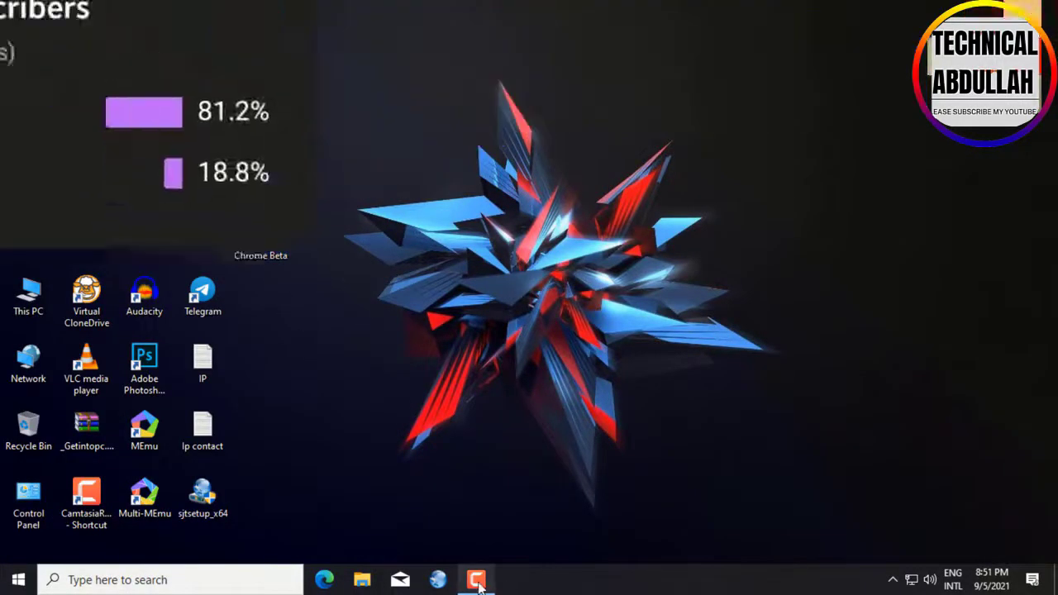